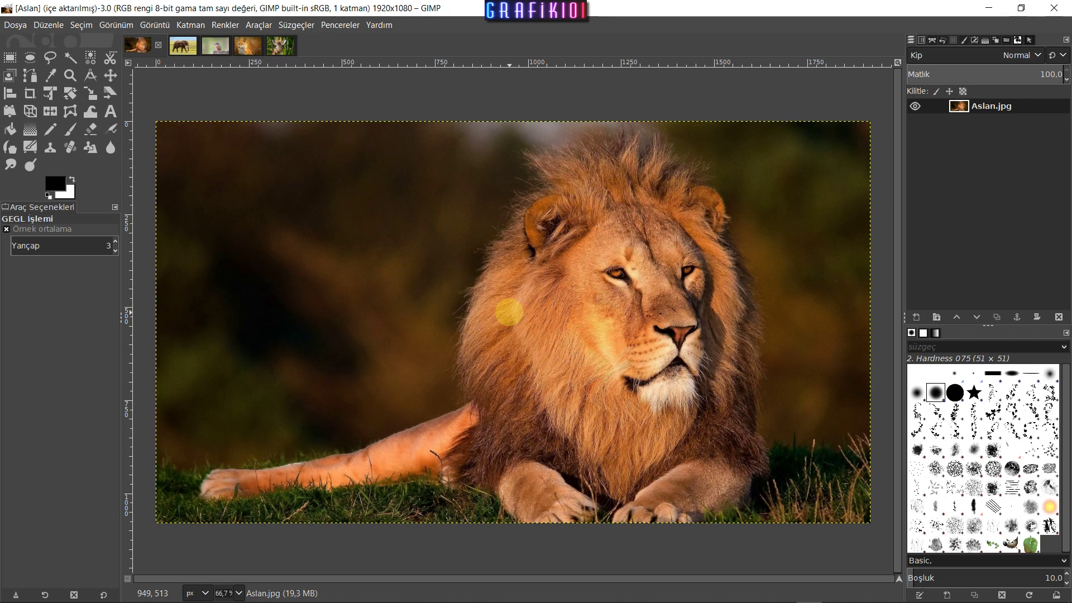
Step: Browse the elephant, kingfisher and fox photos, make Zürafa.jpg active, and open Süzgeçler
left_click(180, 47)
left_click(215, 49)
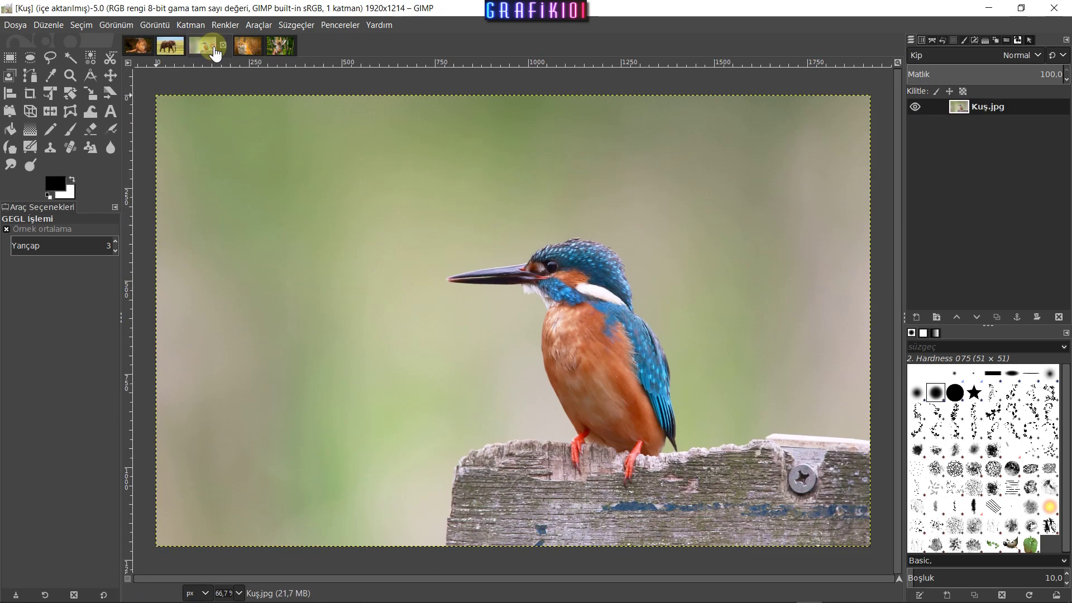
left_click(246, 47)
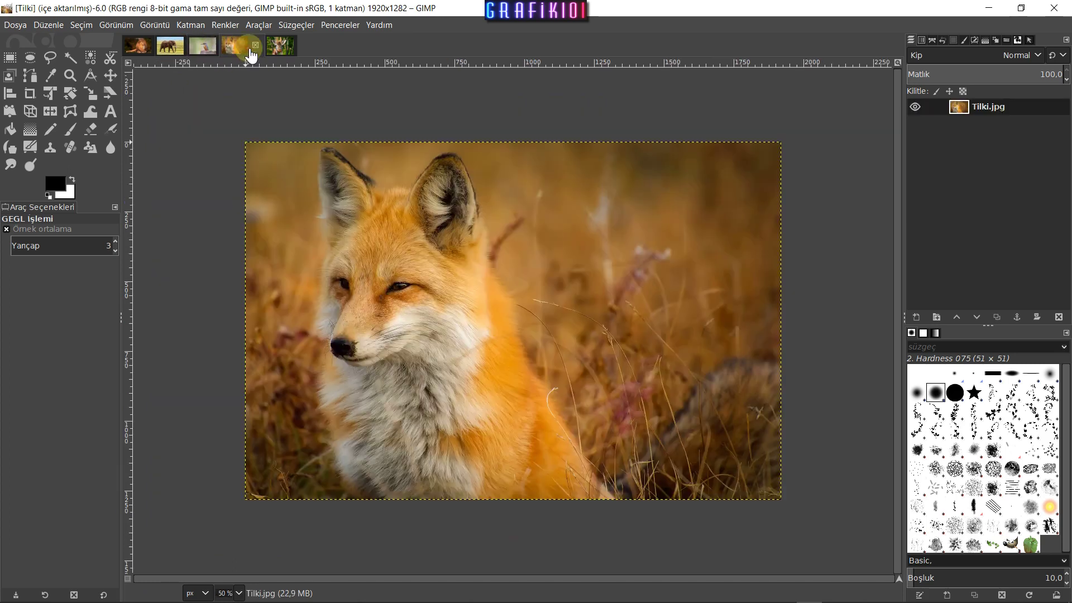
left_click(279, 51)
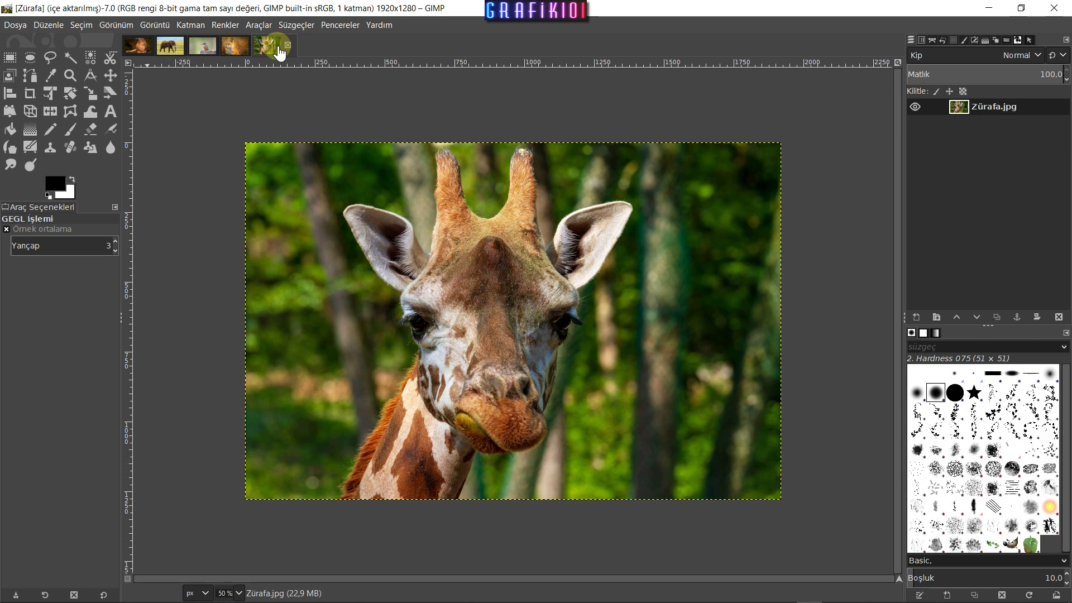
left_click(296, 26)
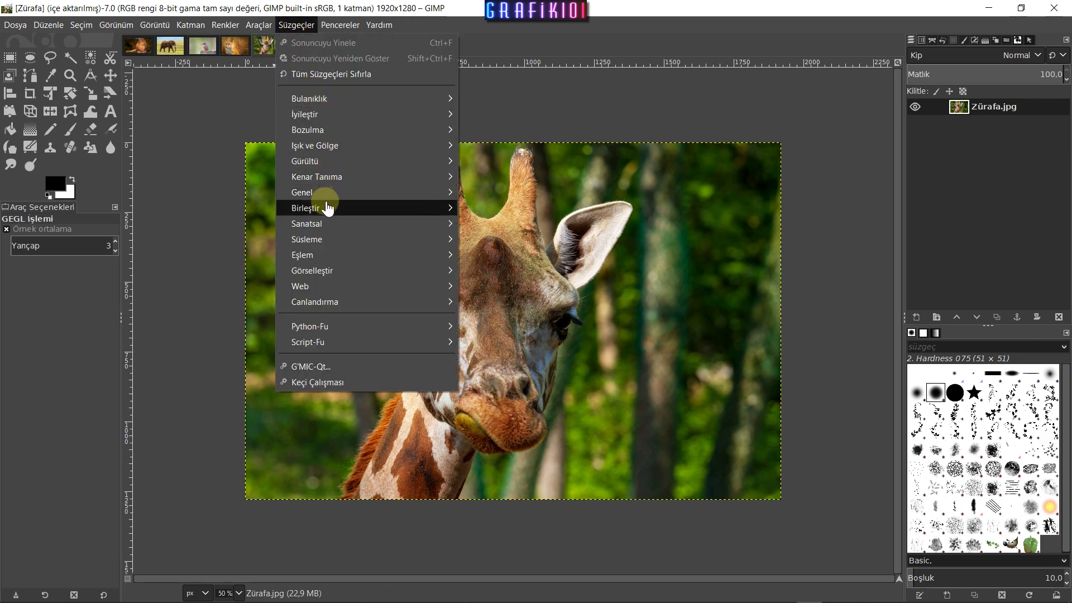
mouse_move(306, 208)
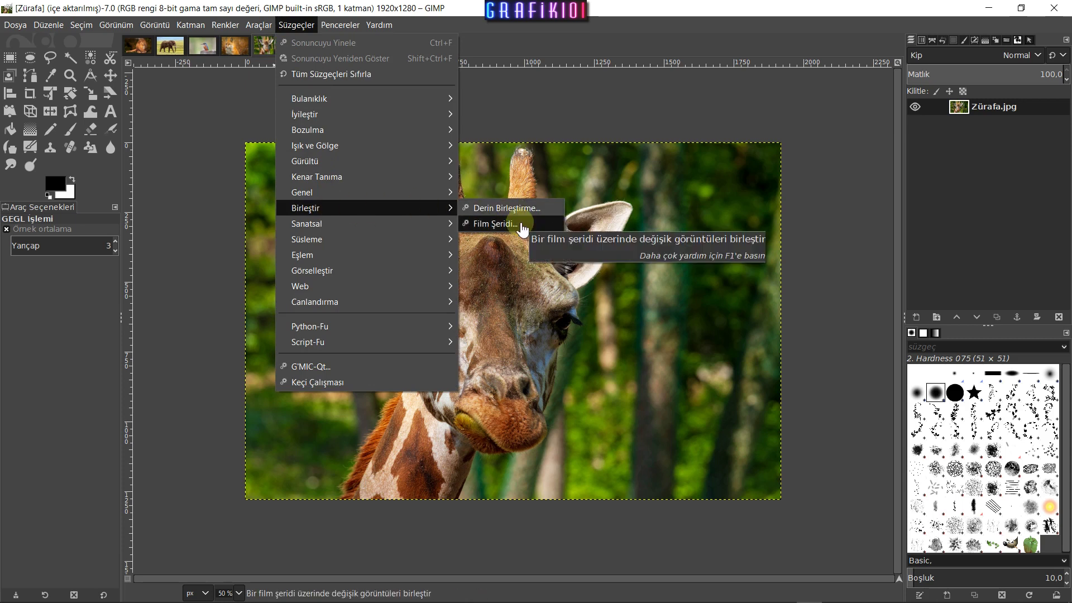
Step: Open Film Şeridi for the giraffe photo, check the Gelişmiş tab, then return to Seçim
left_click(524, 226)
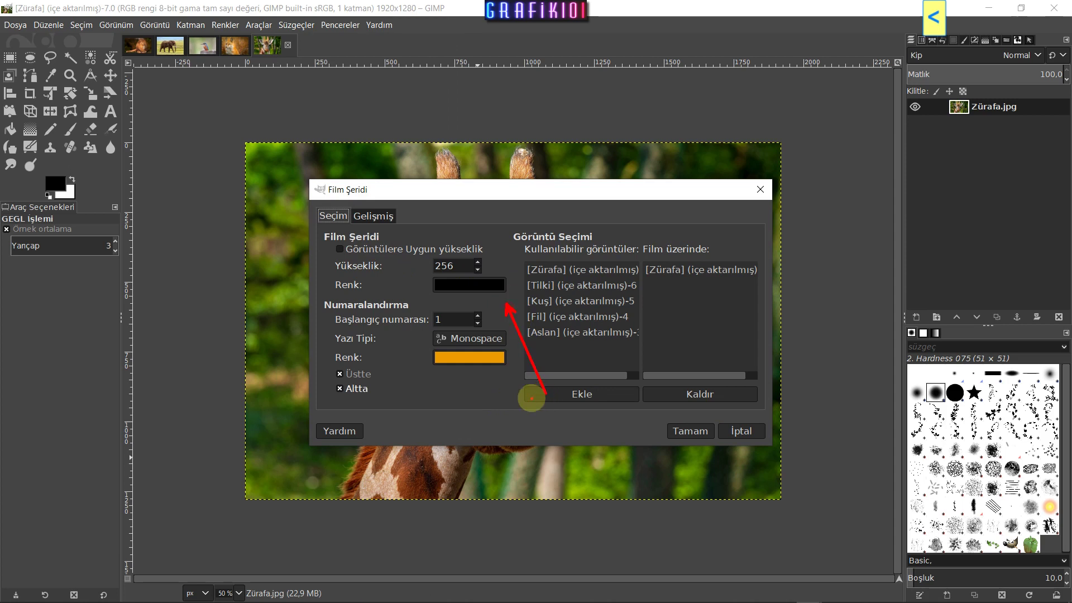
left_click(373, 216)
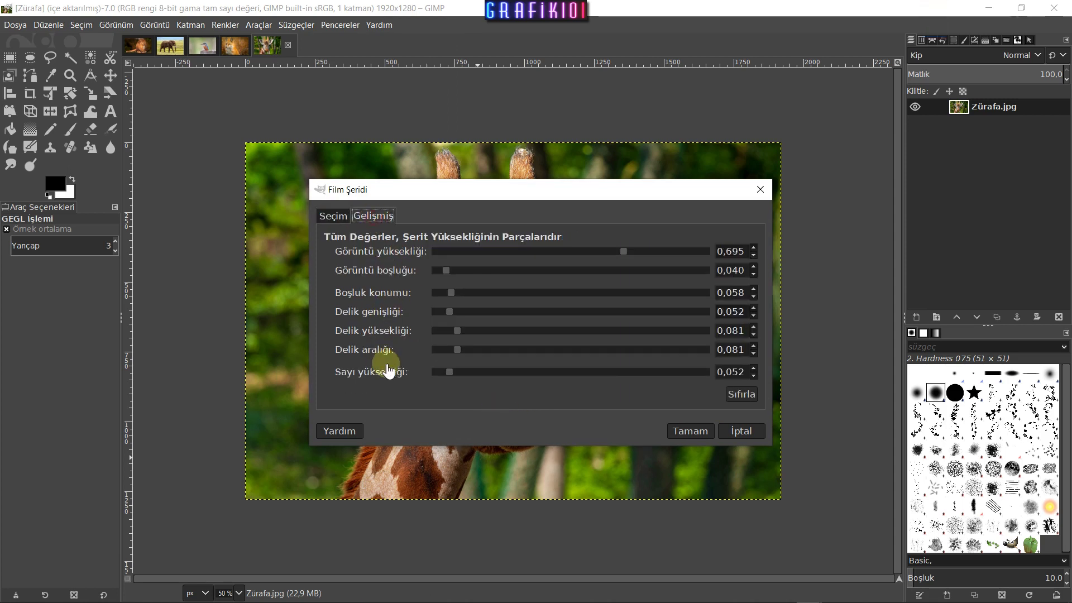
left_click(334, 217)
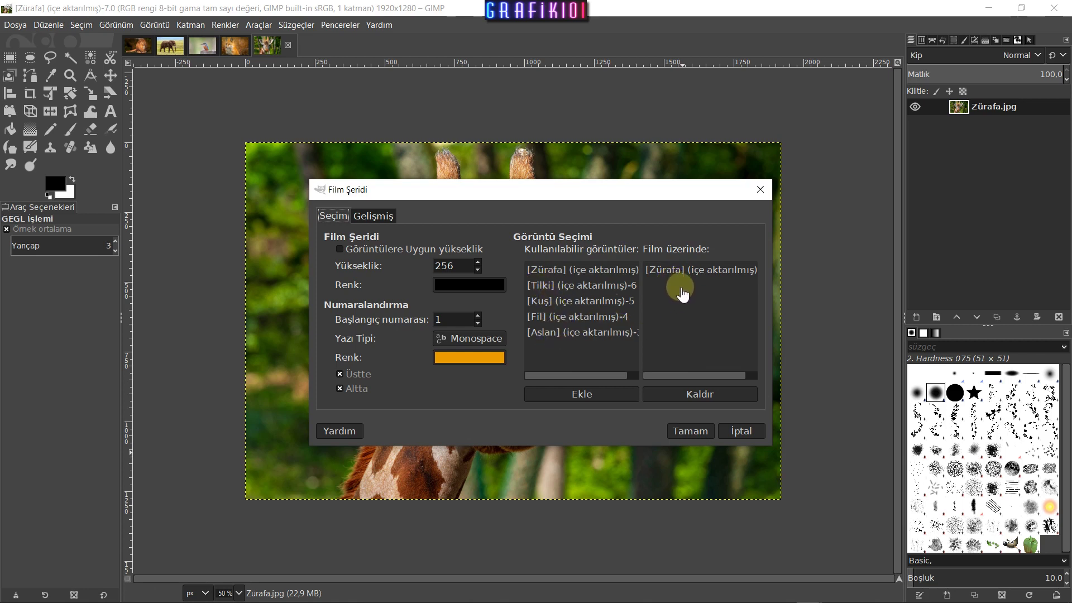
Step: Add Tilki, Kuş, Fil and Aslan to the film after Zürafa
left_click(554, 289)
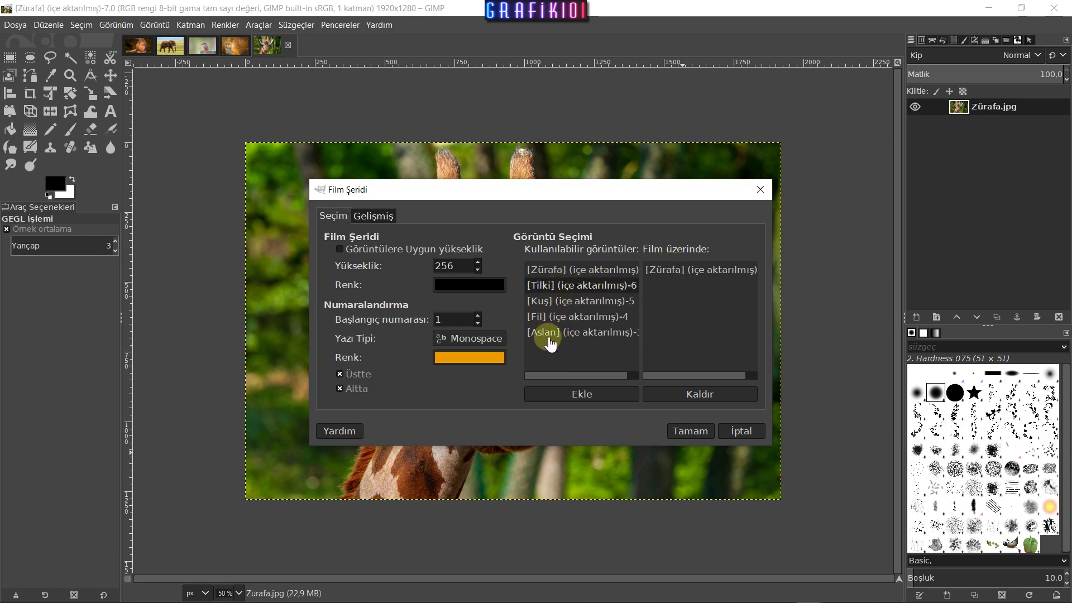
left_click(550, 334, "shift")
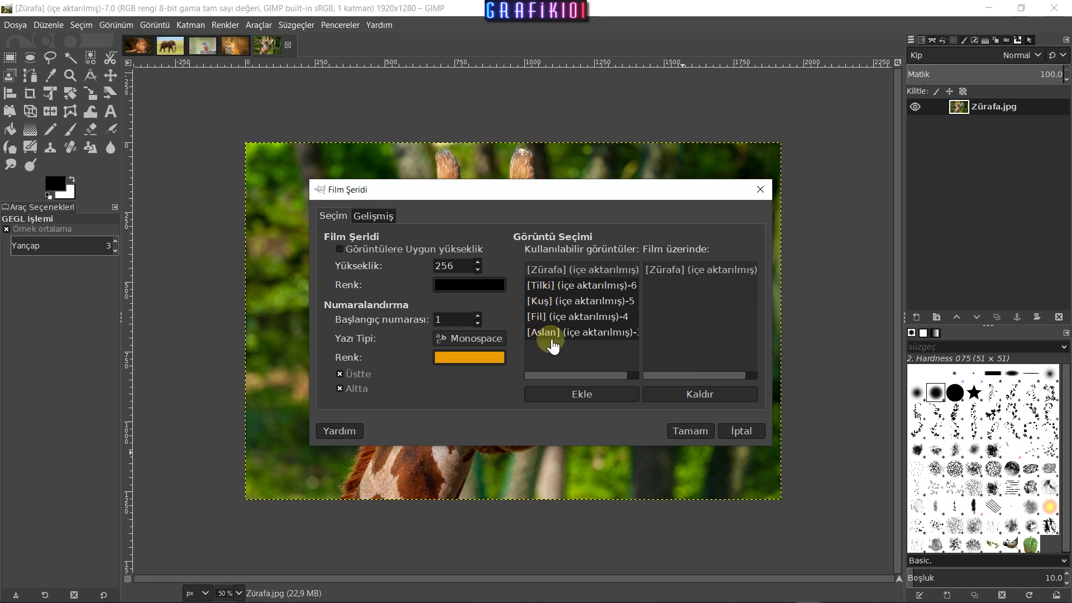
left_click(565, 394)
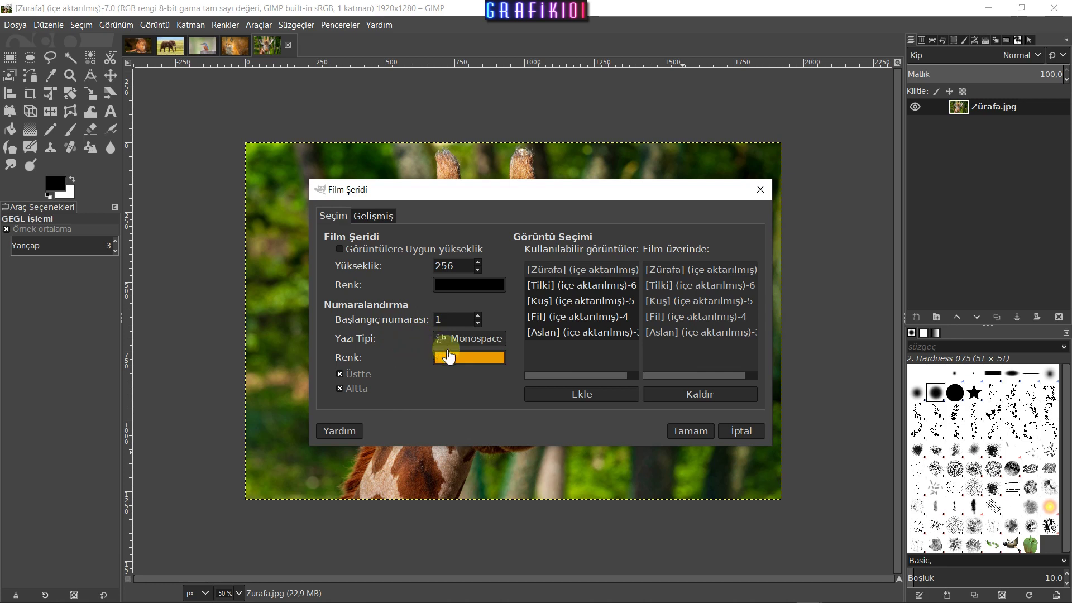
left_click(481, 343)
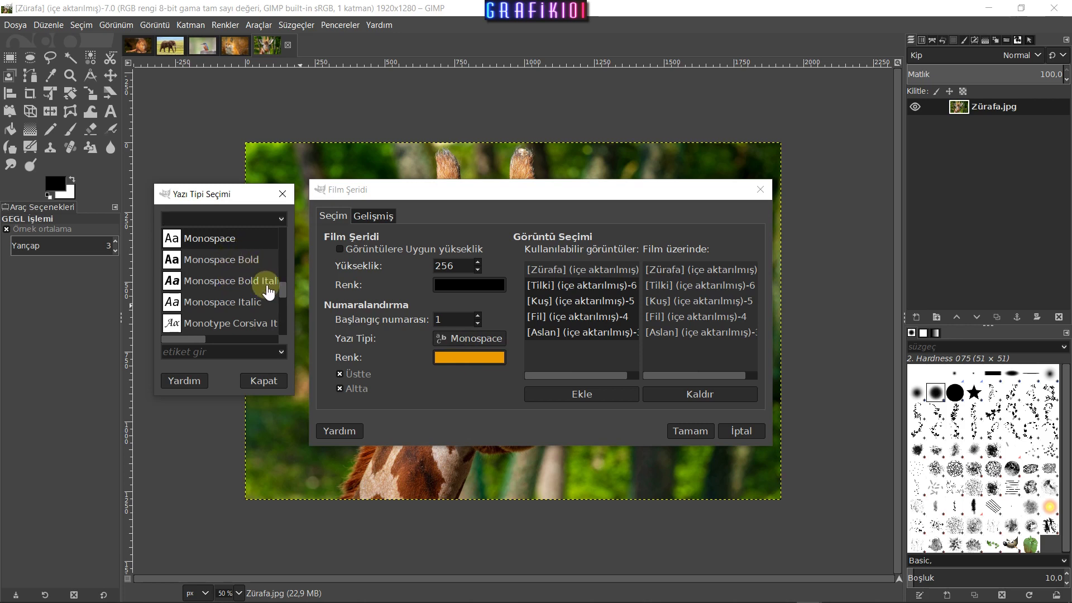
left_click_drag(283, 288, 288, 323)
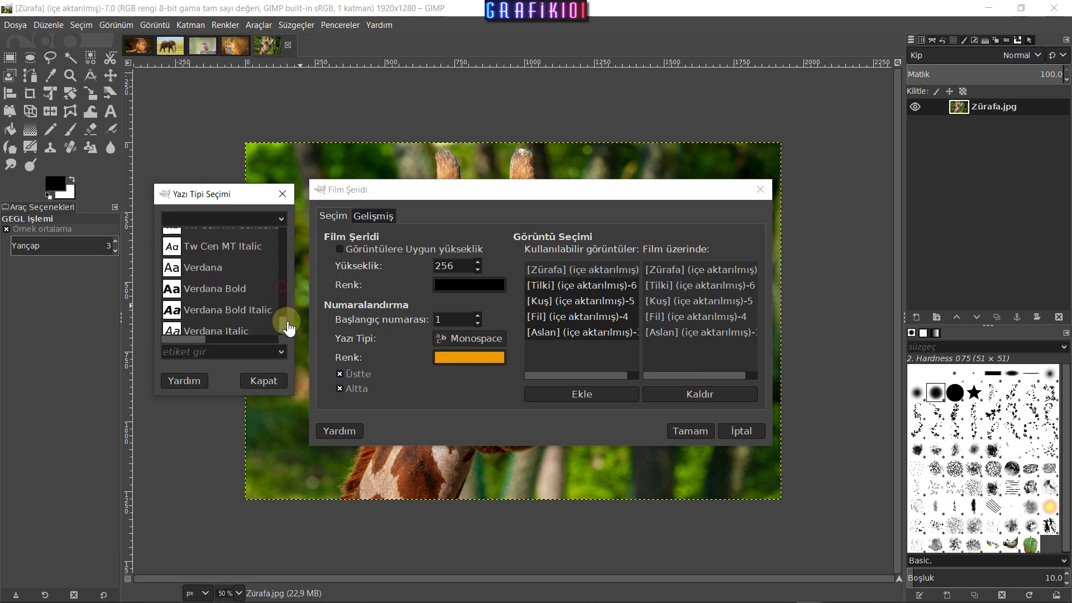
key("Escape")
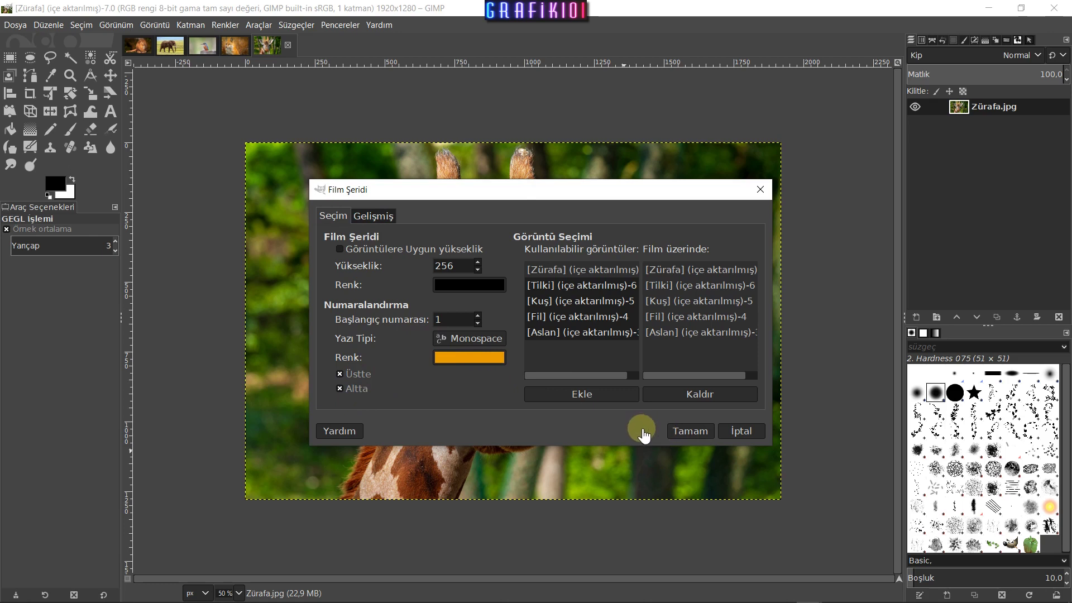
Step: Generate the 1447×256 black film strip and fit it to the window
left_click(687, 432)
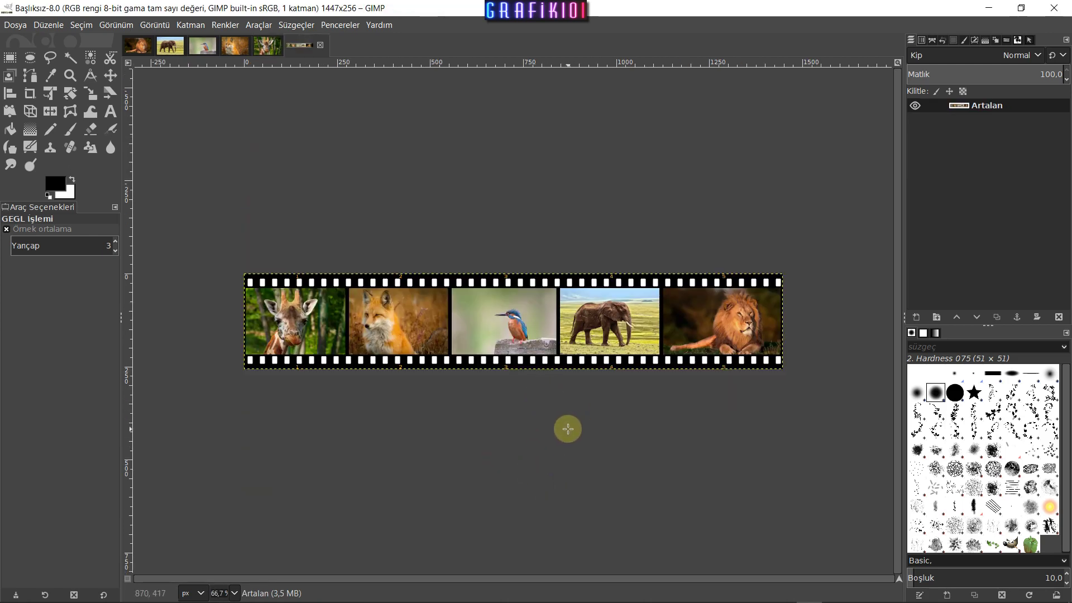
key("ctrl+shift+j")
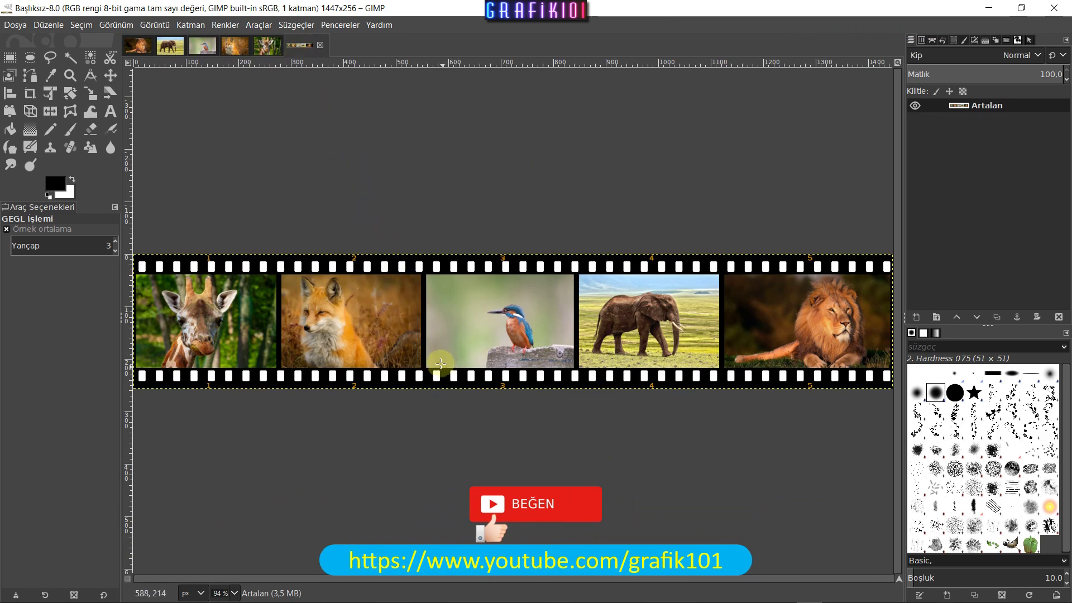
Step: From the lion photo, reopen Film Strip with fit height to images and a dark blue film
left_click(138, 46)
left_click(295, 26)
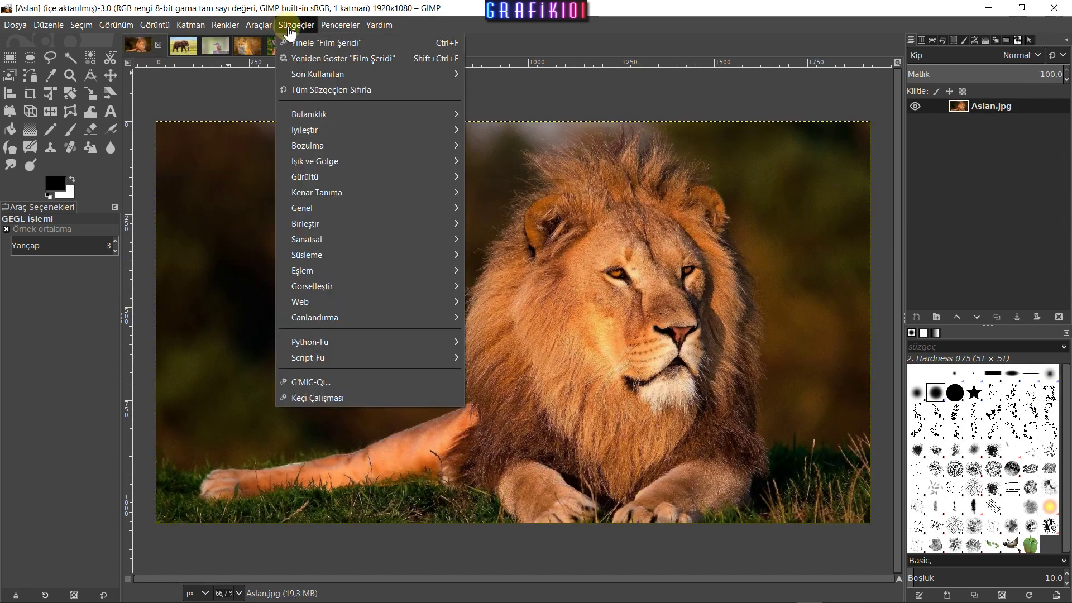
mouse_move(369, 223)
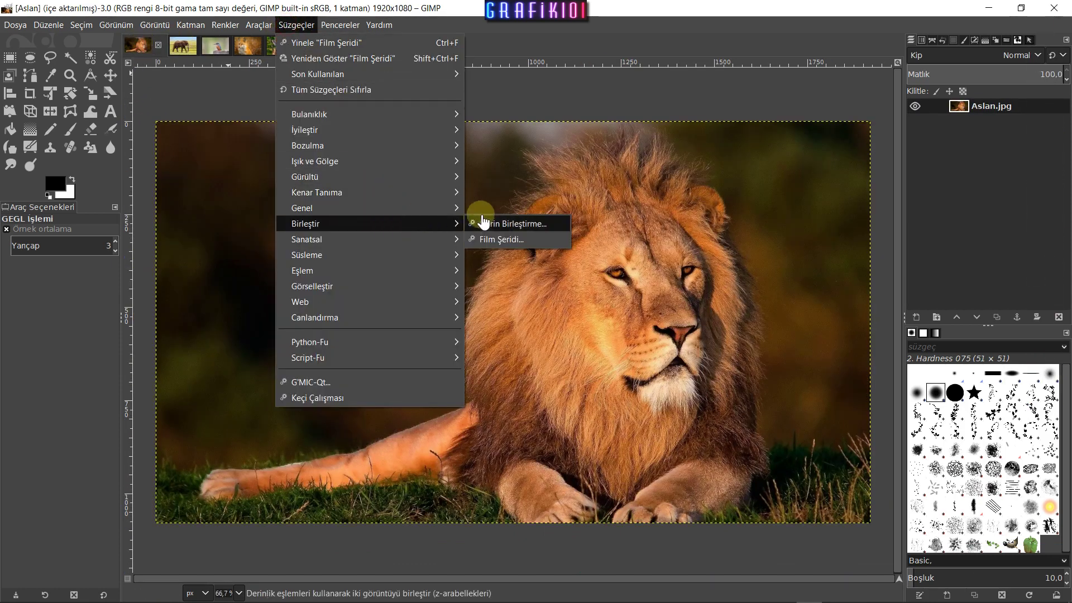
left_click(502, 241)
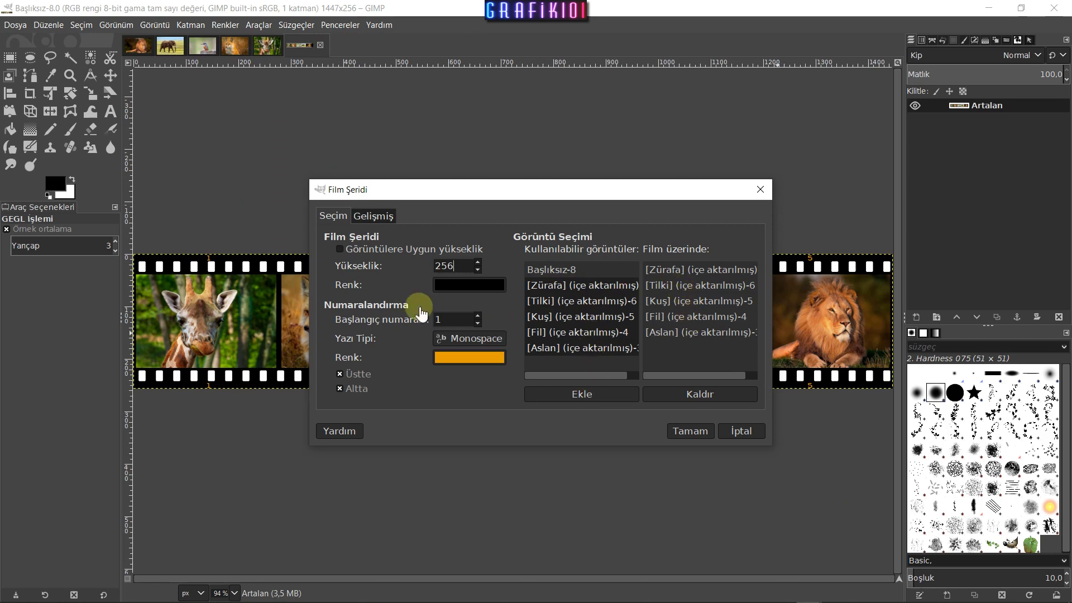
left_click(375, 254)
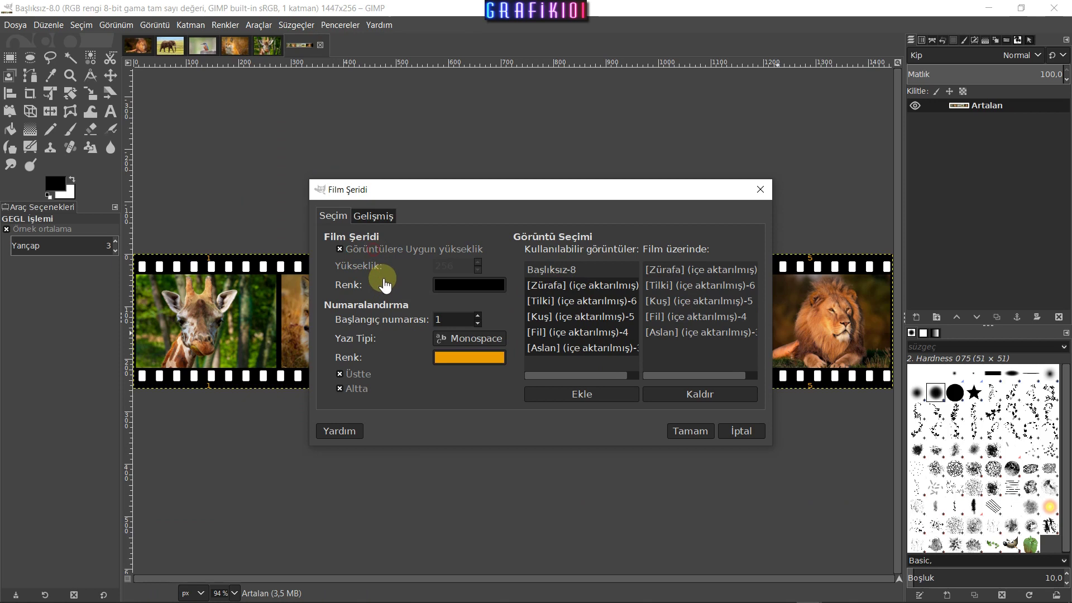
left_click(458, 284)
left_click(509, 307)
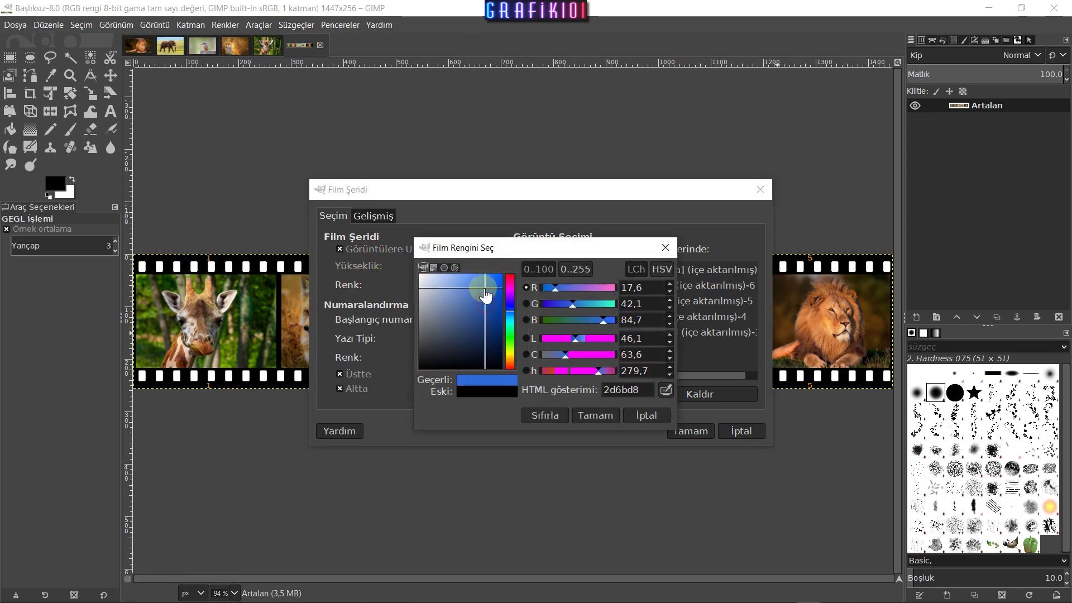
left_click_drag(491, 296, 491, 311)
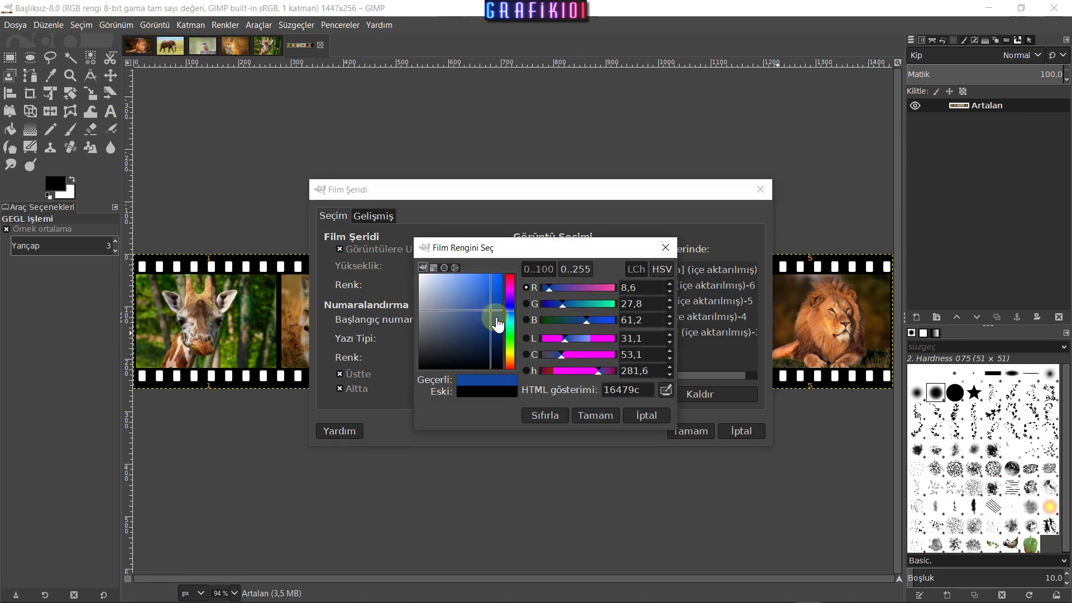
left_click(598, 423)
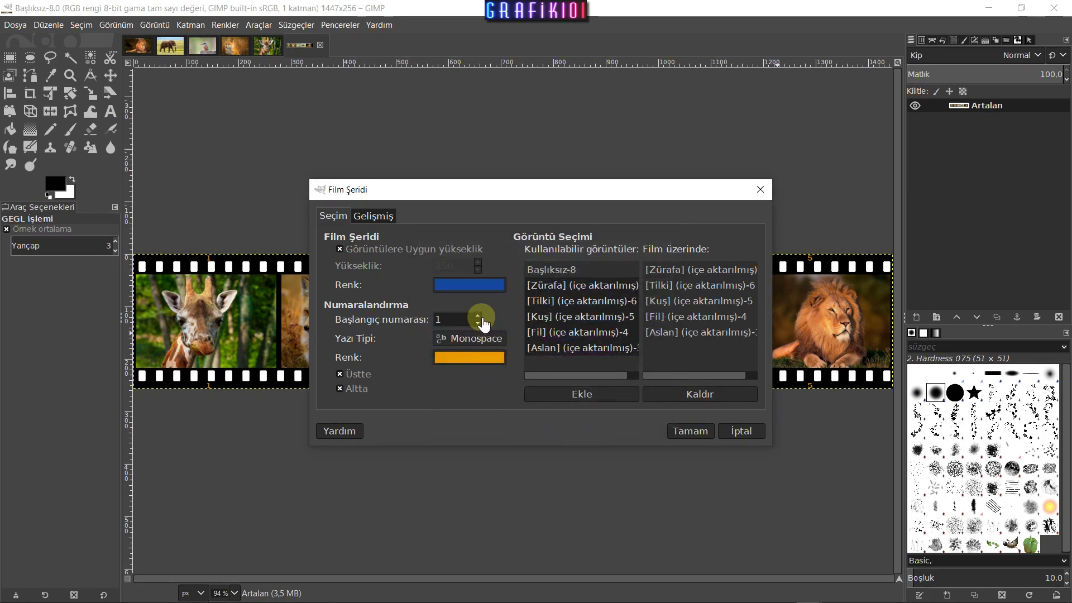
Step: Set the frame number colour to red and generate the 10440×1845 blue strip
left_click(469, 357)
left_click_drag(510, 292, 513, 285)
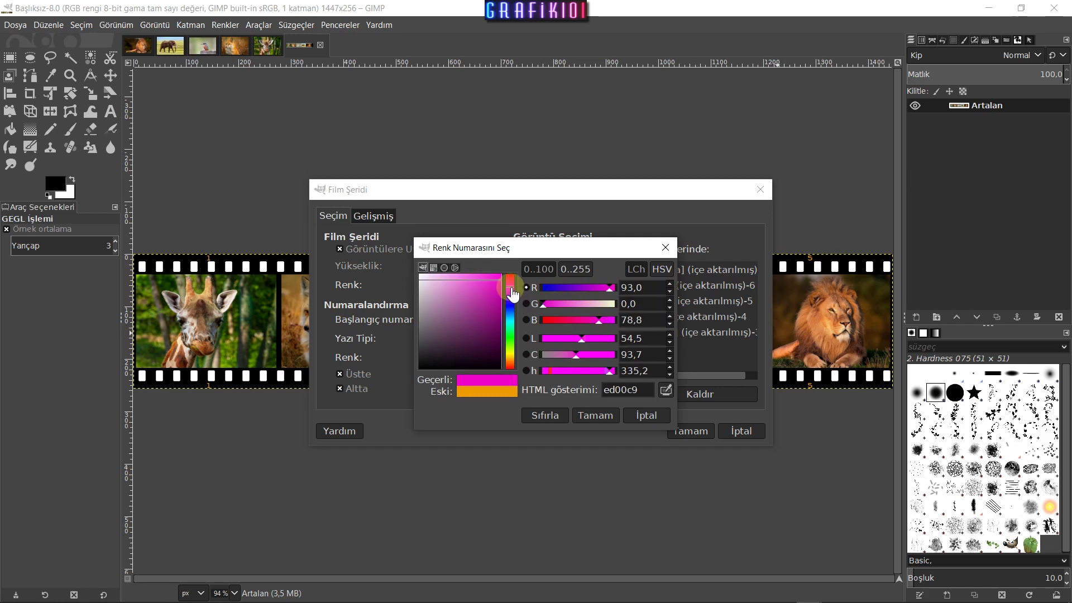
left_click(588, 414)
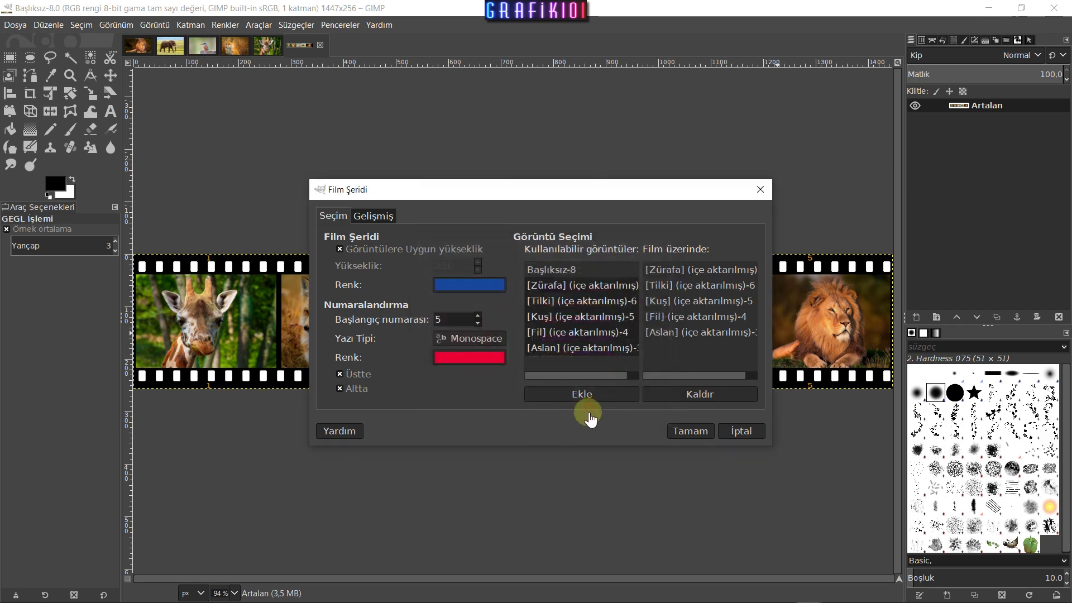
left_click(691, 431)
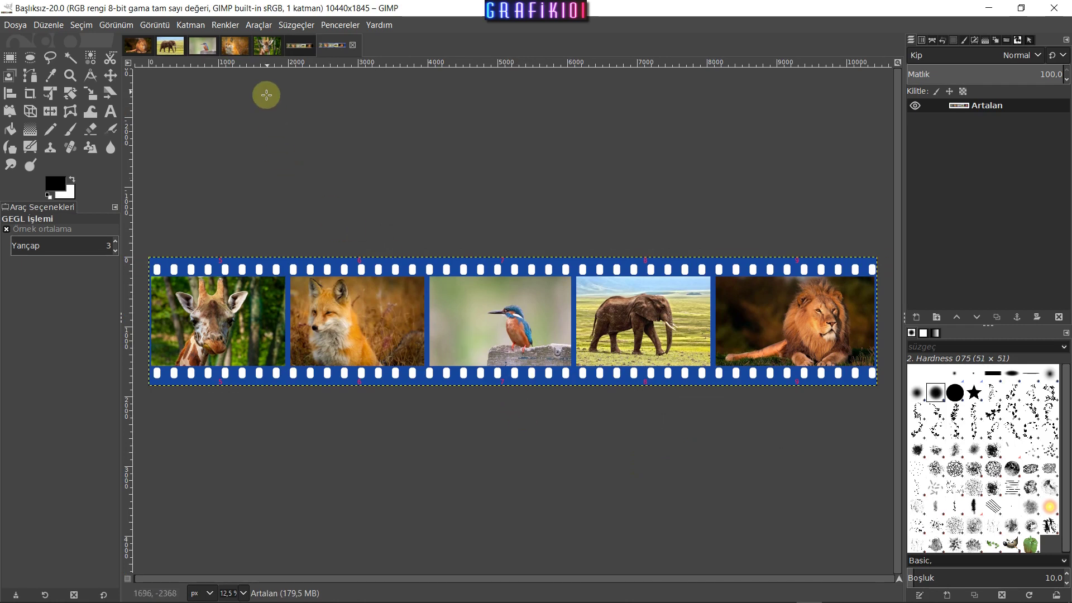
Step: Compare Başlıksız-8.0 with Başlıksız-20.0, then reopen Film Şeridi via Shift+Ctrl+F
left_click(302, 47)
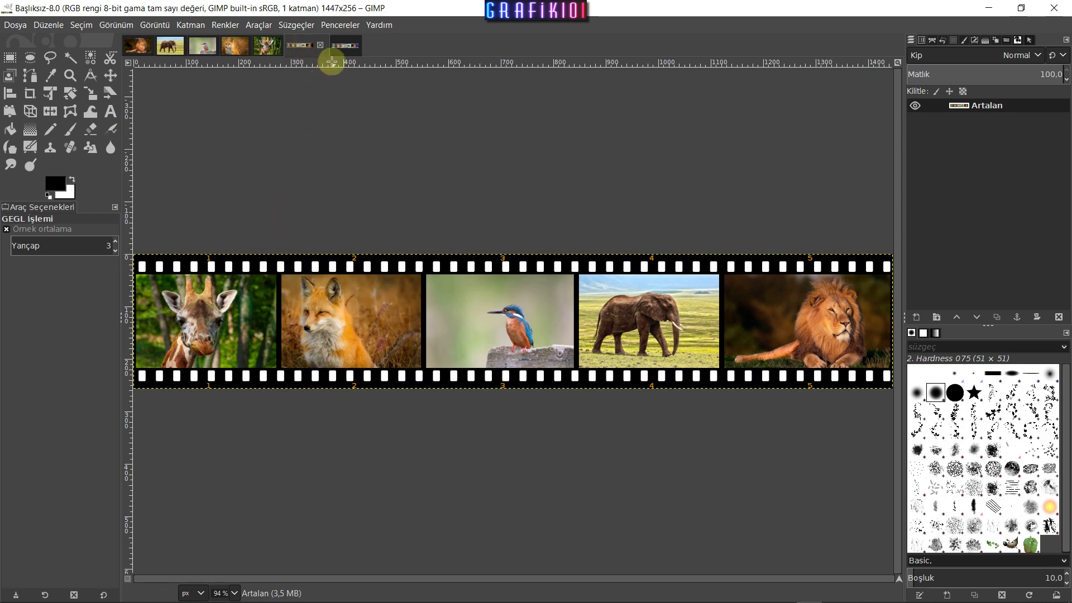
left_click(345, 46)
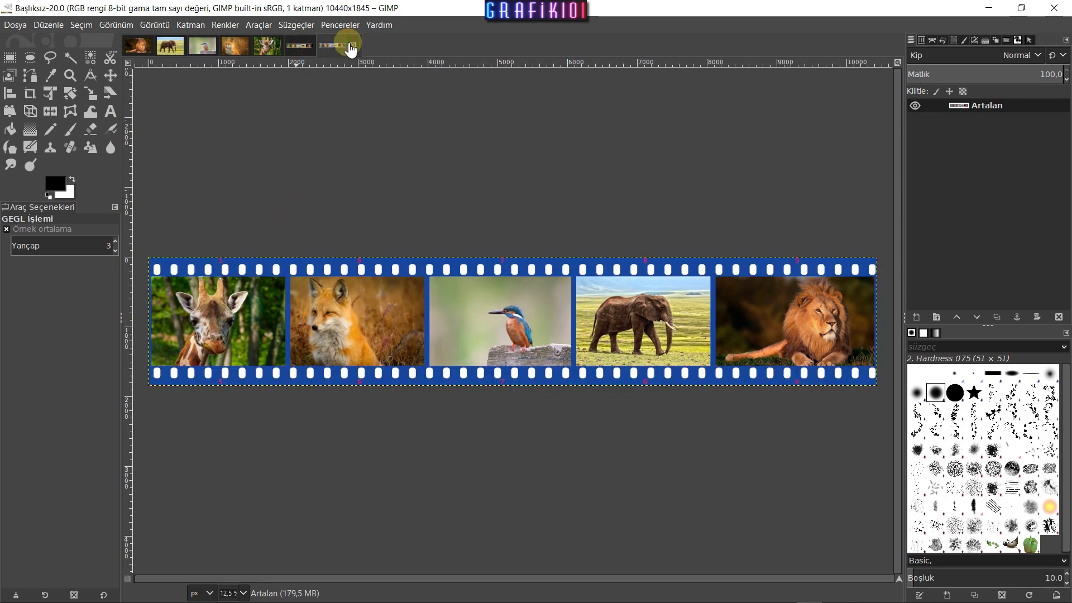
key("shift+ctrl+f")
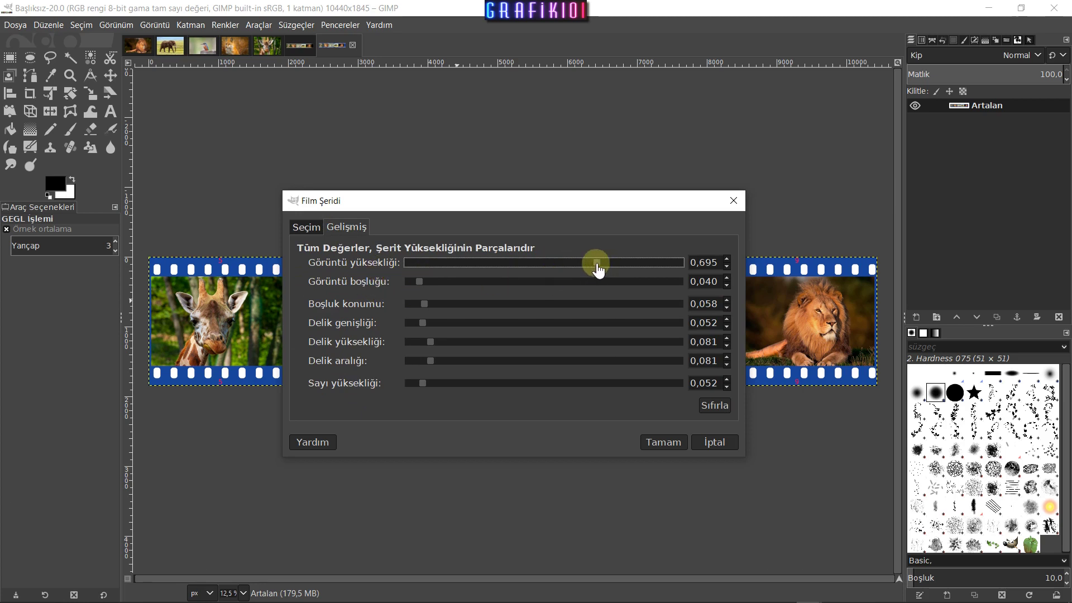
Step: Set image height 0.794, spacing 0.105, offset 0.025, smaller holes, number height 0.151, and generate
left_click_drag(598, 268, 625, 267)
left_click_drag(420, 282, 437, 283)
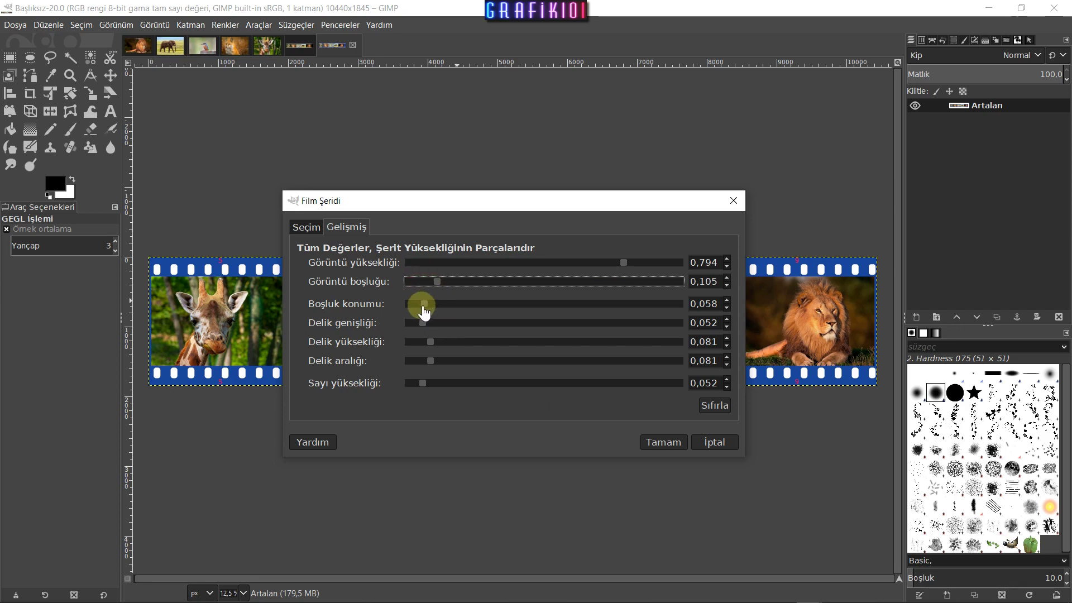
left_click_drag(423, 304, 415, 305)
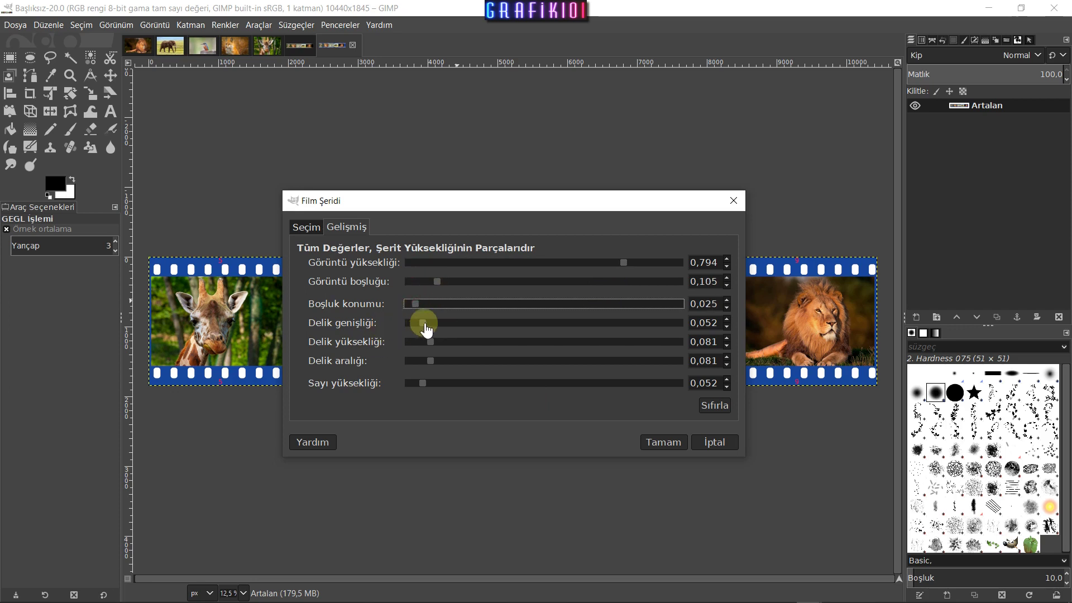
mouse_move(424, 323)
left_mouse_down()
mouse_move(414, 368)
mouse_move(451, 398)
left_mouse_up()
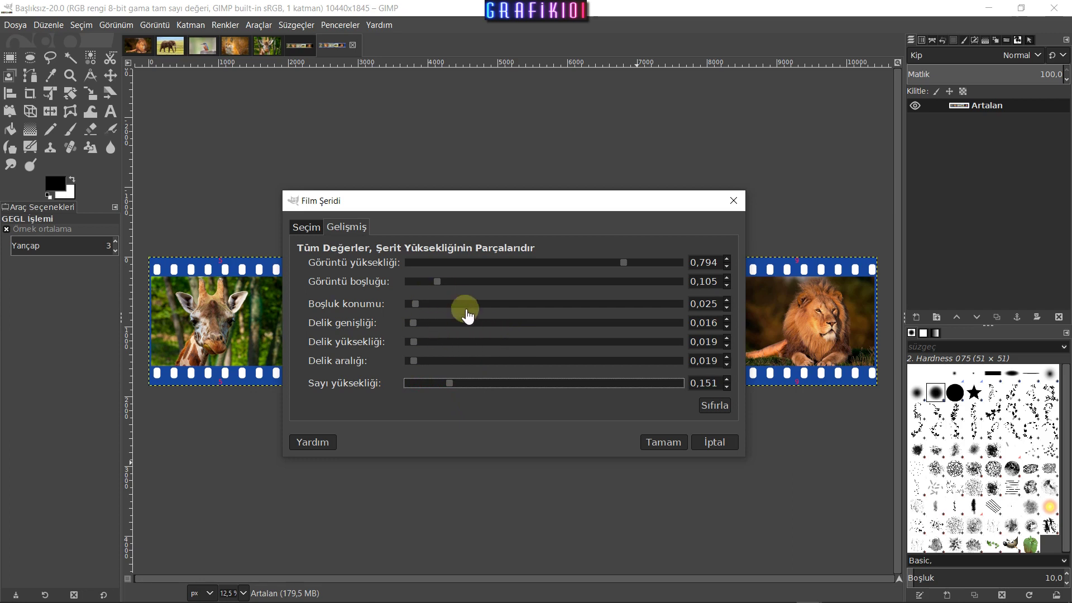
left_click(664, 442)
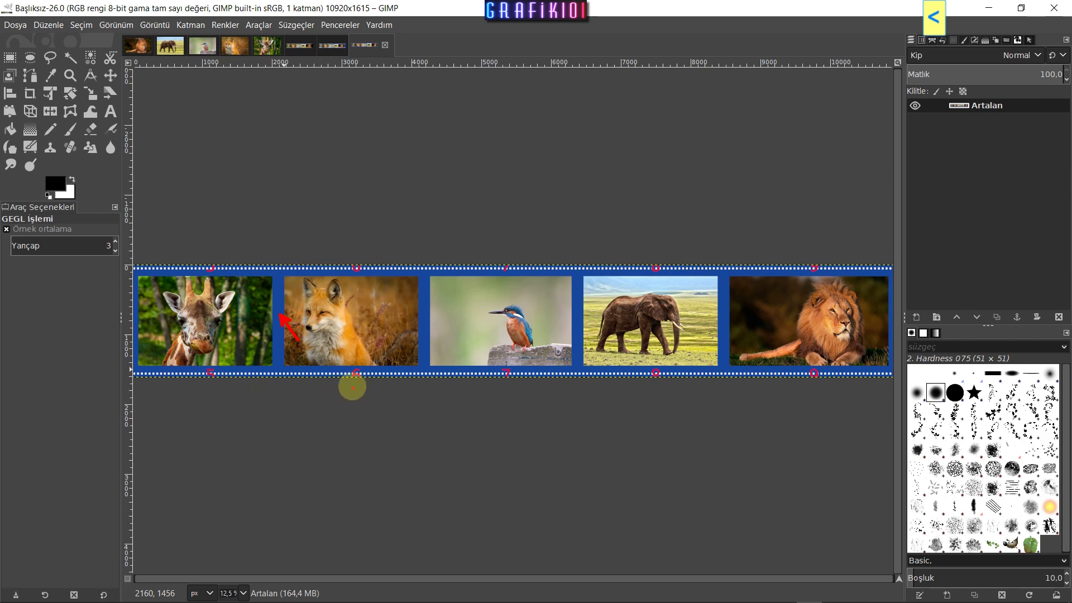
left_click_drag(366, 385, 388, 432)
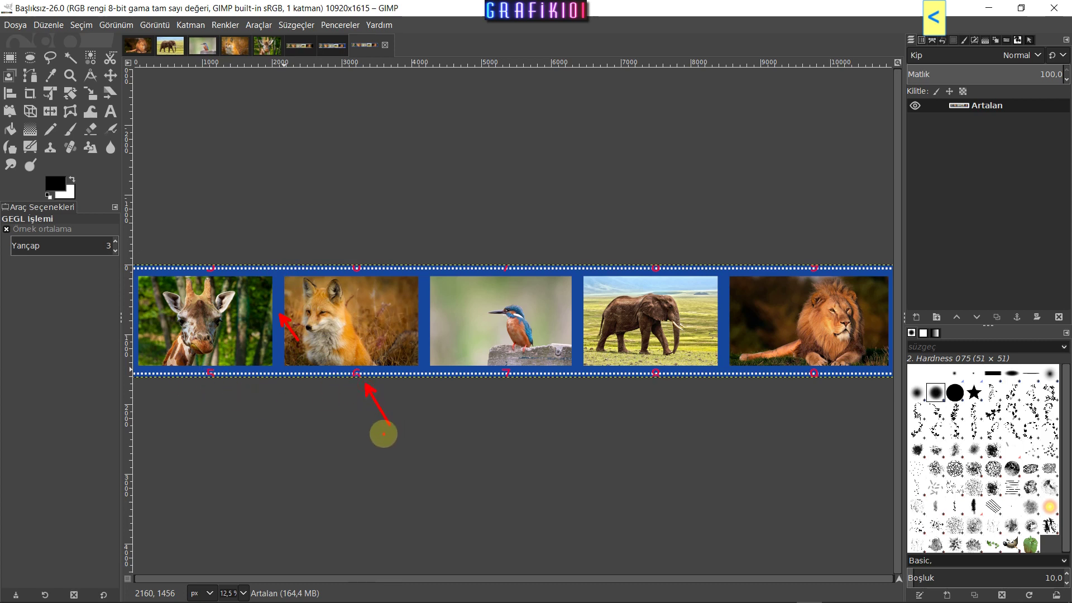